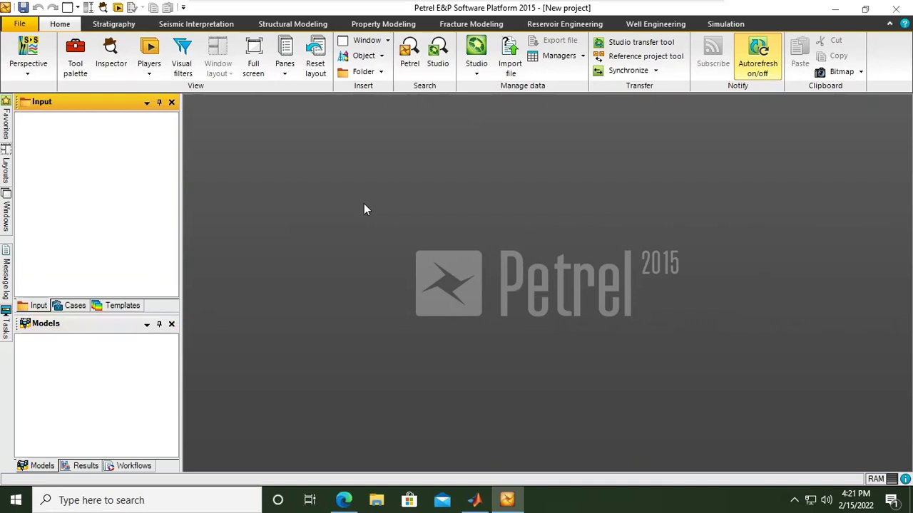
In project settings, set the unit system to Field with ECLIPSE-Field simulation units.
{"action": "left_click", "coordinate": [21, 24]}
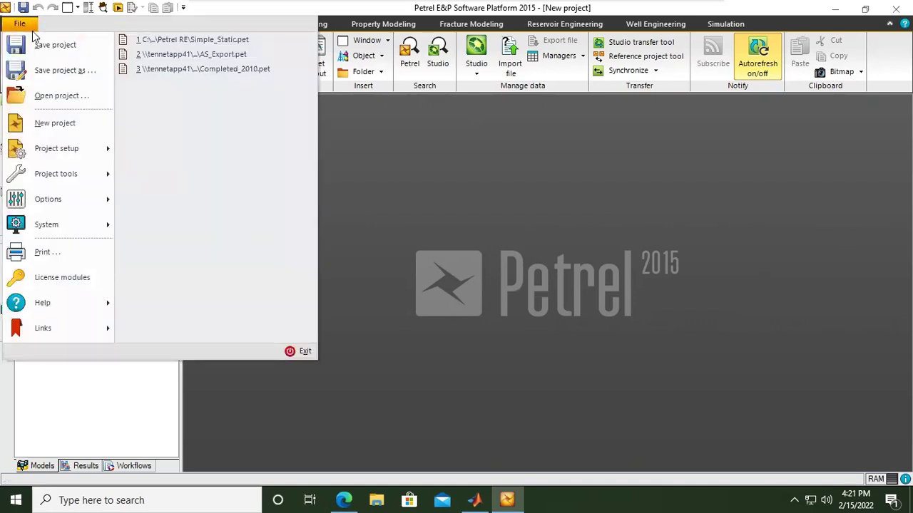
{"action": "mouse_move", "coordinate": [57, 148]}
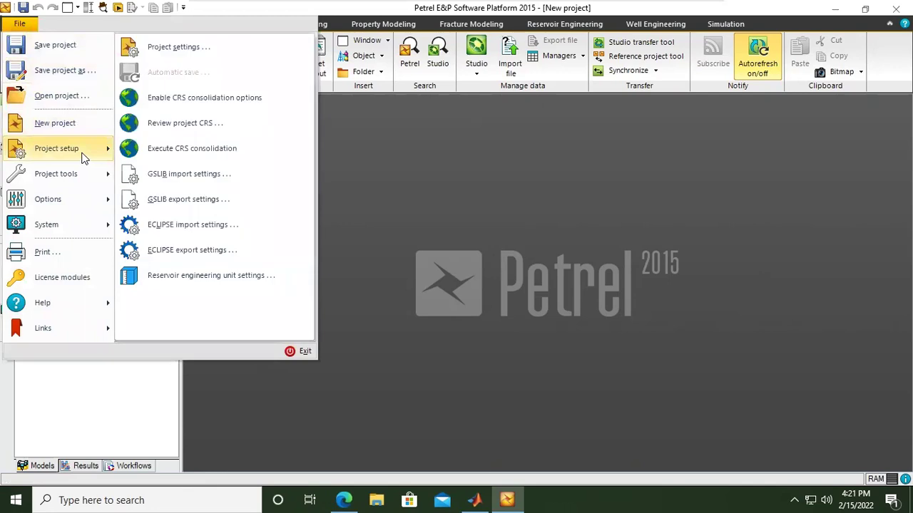
{"action": "left_click", "coordinate": [171, 47]}
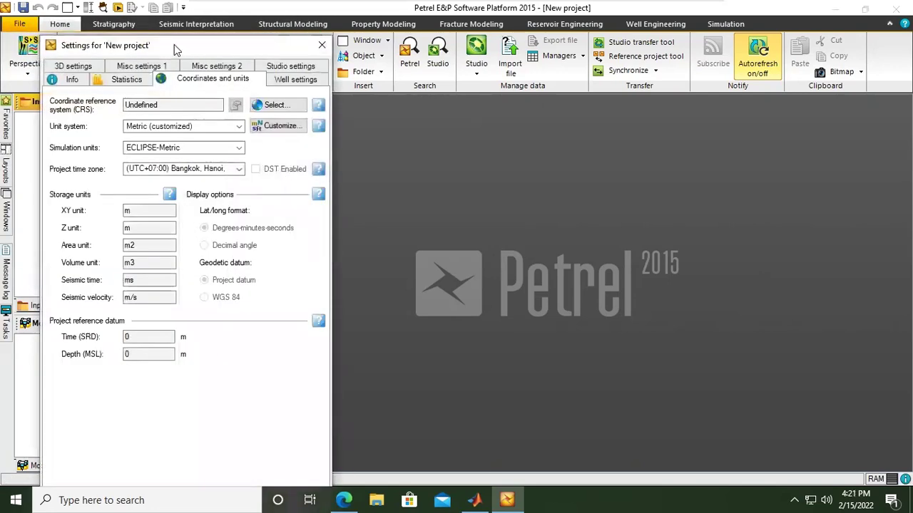
{"action": "mouse_move", "coordinate": [174, 44]}
{"action": "left_mouse_down"}
{"action": "mouse_move", "coordinate": [268, 56]}
{"action": "mouse_move", "coordinate": [338, 46]}
{"action": "left_mouse_up"}
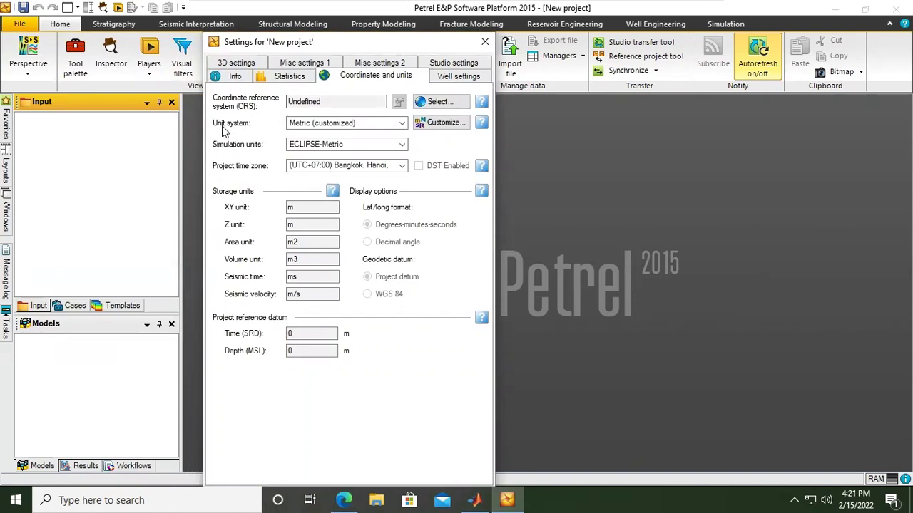
{"action": "left_click", "coordinate": [381, 126]}
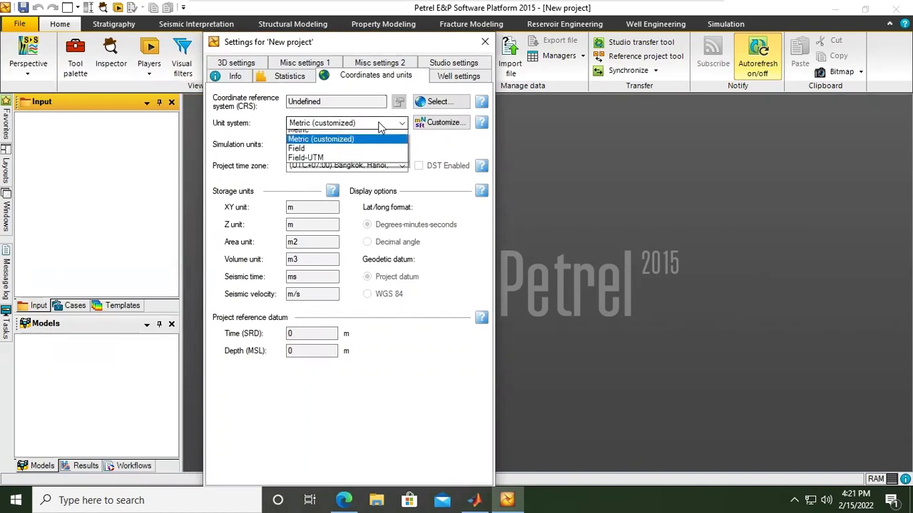
{"action": "left_click", "coordinate": [319, 155]}
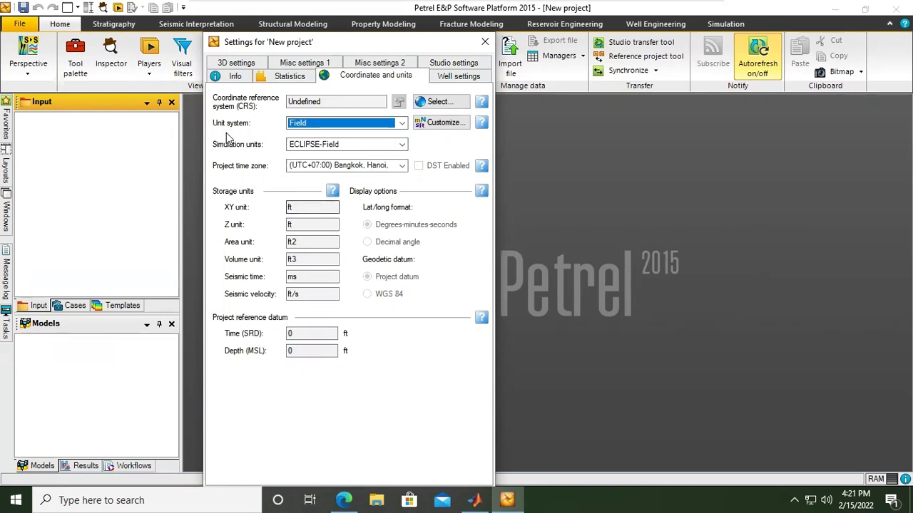
{"action": "left_click", "coordinate": [349, 149]}
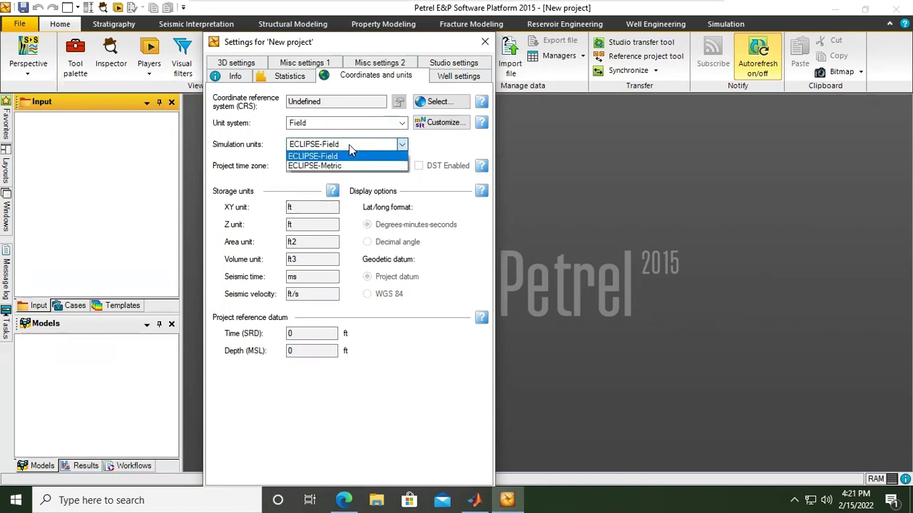
{"action": "left_click", "coordinate": [339, 157]}
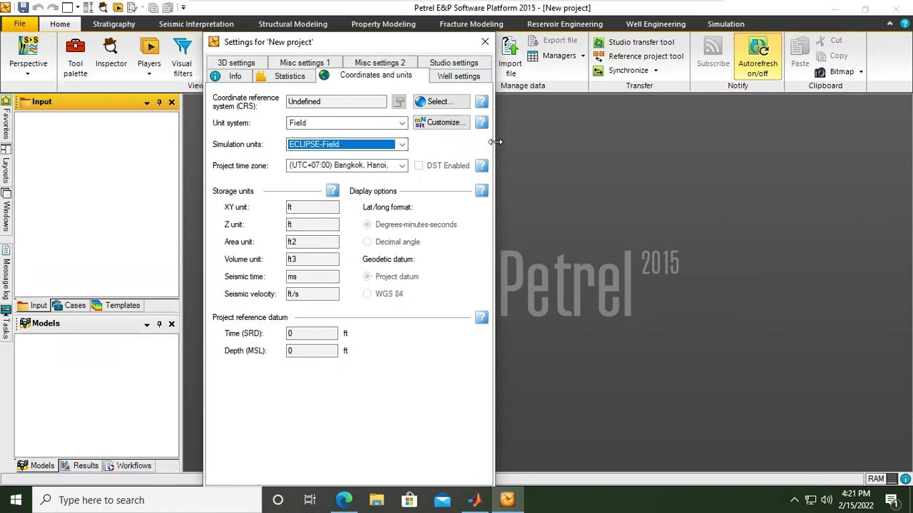
{"action": "left_click_drag", "start_coordinate": [532, 139], "coordinate": [547, 138]}
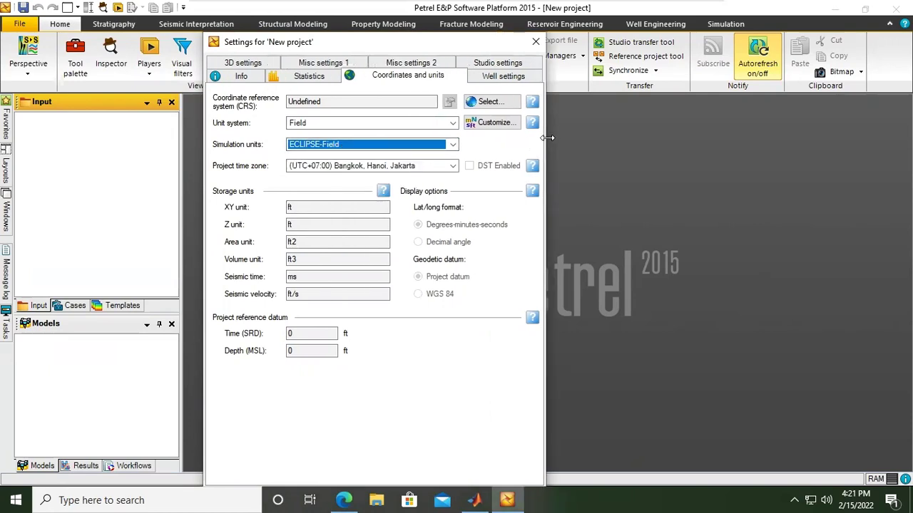
{"action": "left_click", "coordinate": [489, 102]}
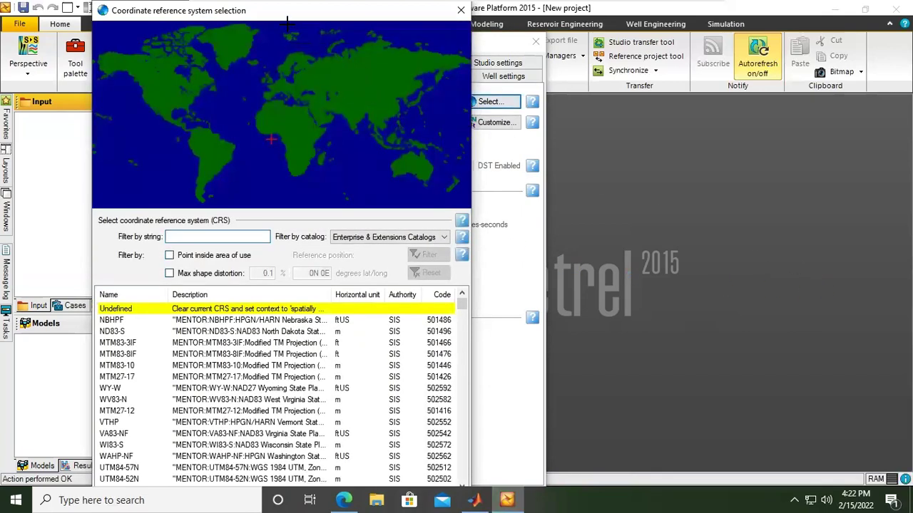
{"action": "left_click_drag", "start_coordinate": [283, 17], "coordinate": [369, 85]}
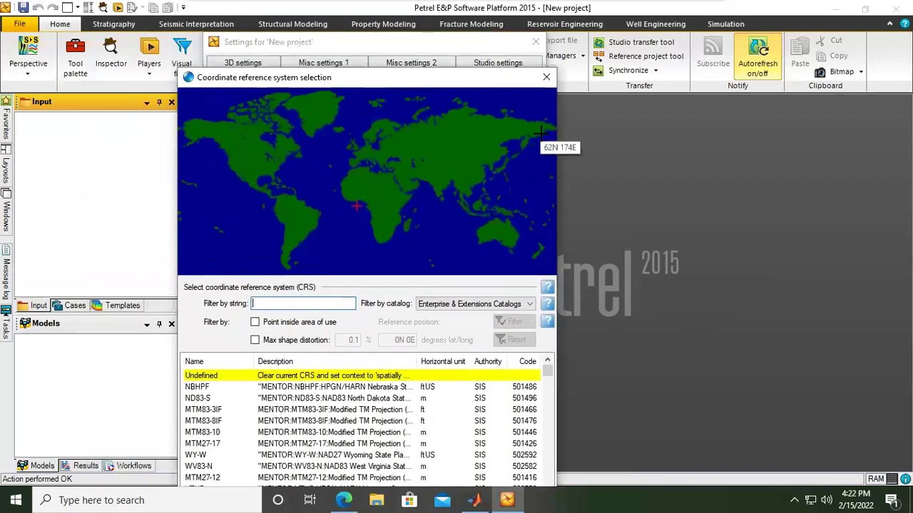
{"action": "left_click_drag", "start_coordinate": [556, 146], "coordinate": [727, 158]}
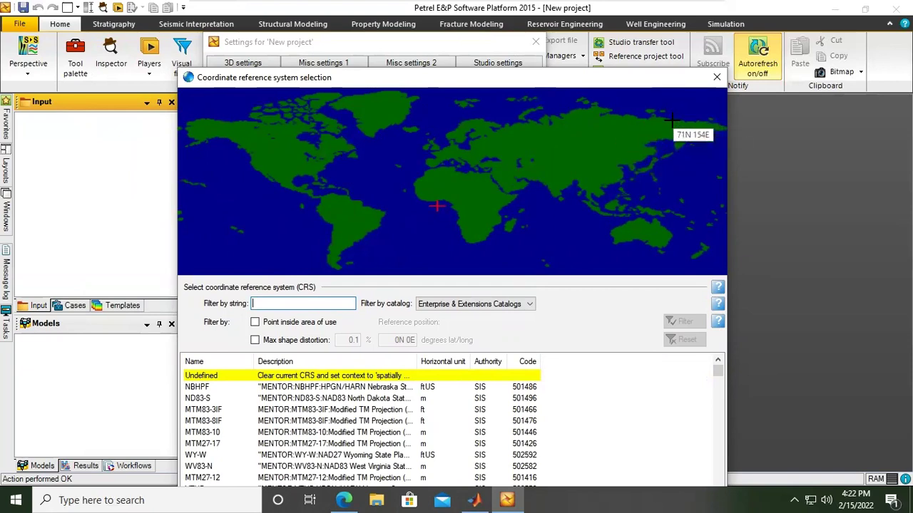
{"action": "left_click", "coordinate": [717, 78]}
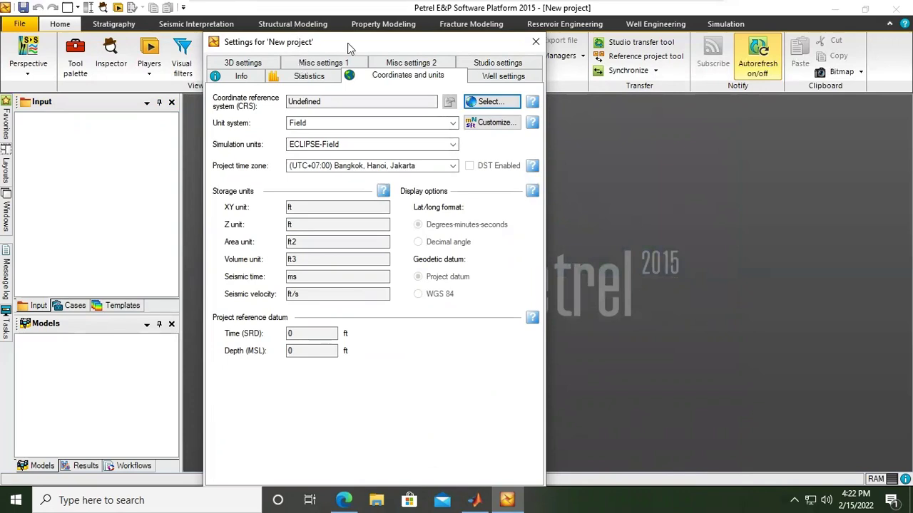
Apply and confirm the Field unit settings, closing the project settings window.
{"action": "left_click_drag", "start_coordinate": [349, 48], "coordinate": [335, 22]}
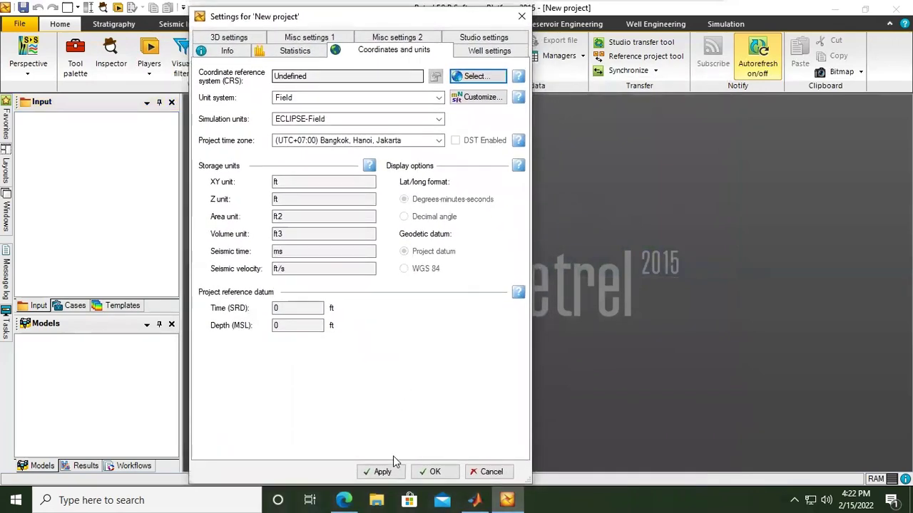
{"action": "left_click", "coordinate": [382, 472]}
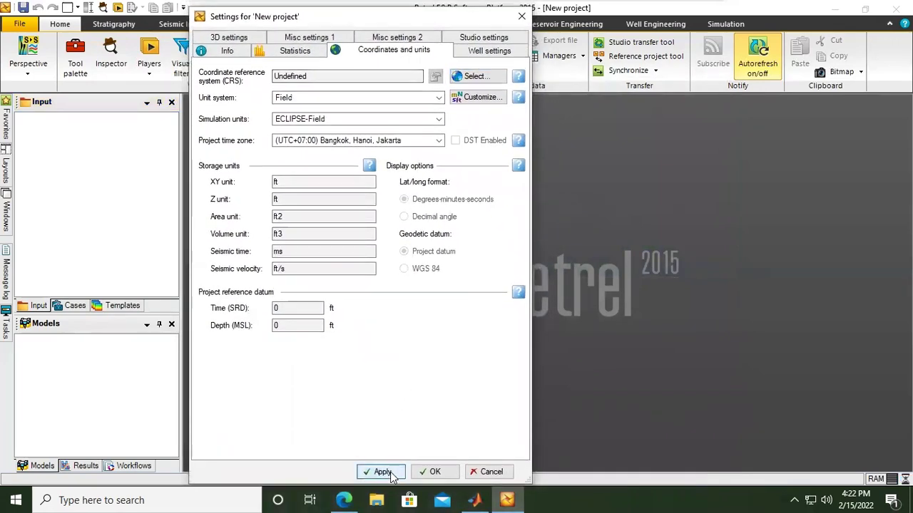
{"action": "left_click", "coordinate": [441, 476]}
{"action": "left_click", "coordinate": [441, 476]}
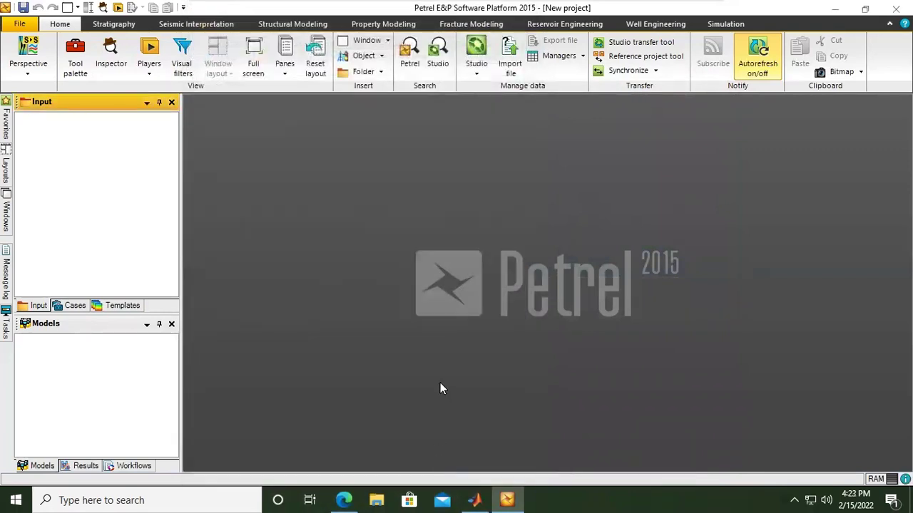
Start Save project as and create a Desktop folder named Petrel_Simple_Modeling_AZ.
{"action": "left_click", "coordinate": [21, 26]}
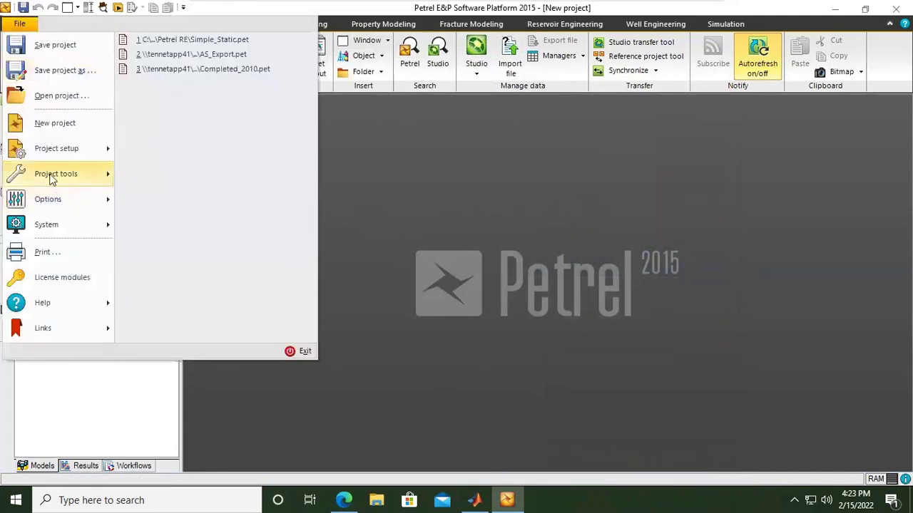
{"action": "left_click", "coordinate": [72, 50]}
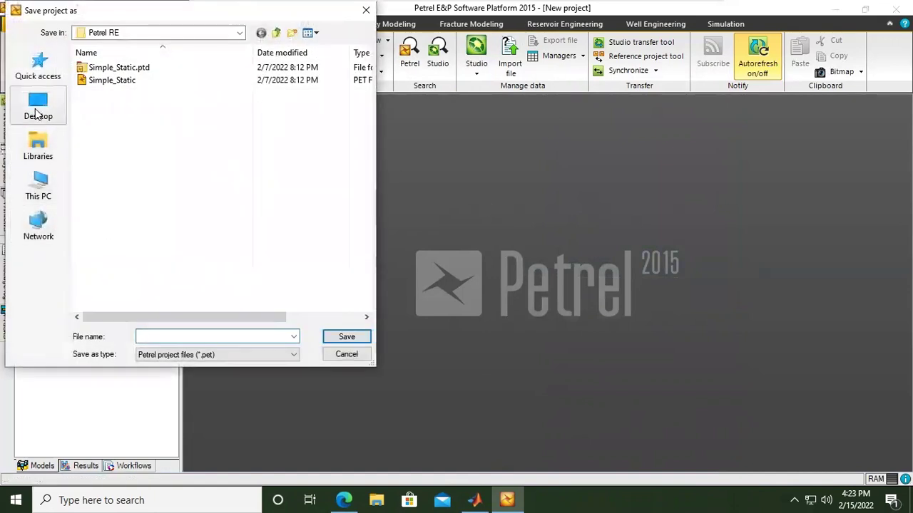
{"action": "left_click", "coordinate": [39, 105]}
{"action": "right_click", "coordinate": [192, 278]}
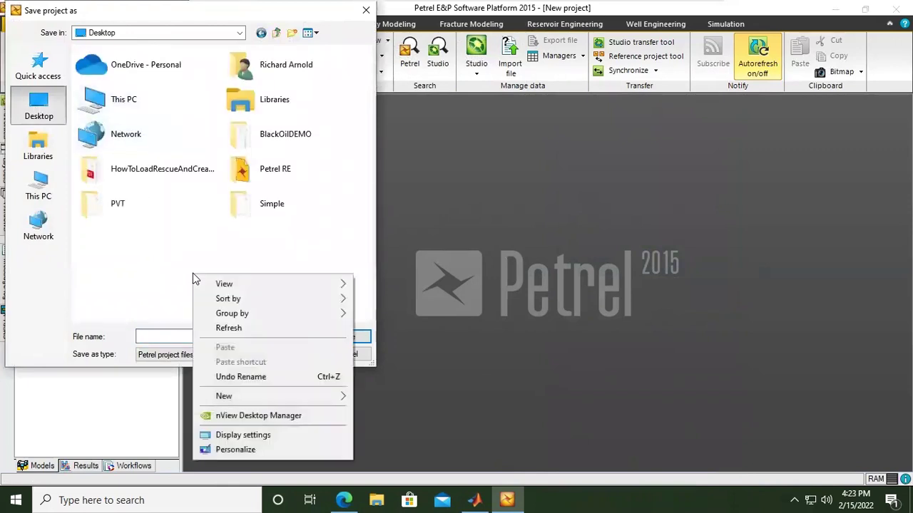
{"action": "mouse_move", "coordinate": [279, 396]}
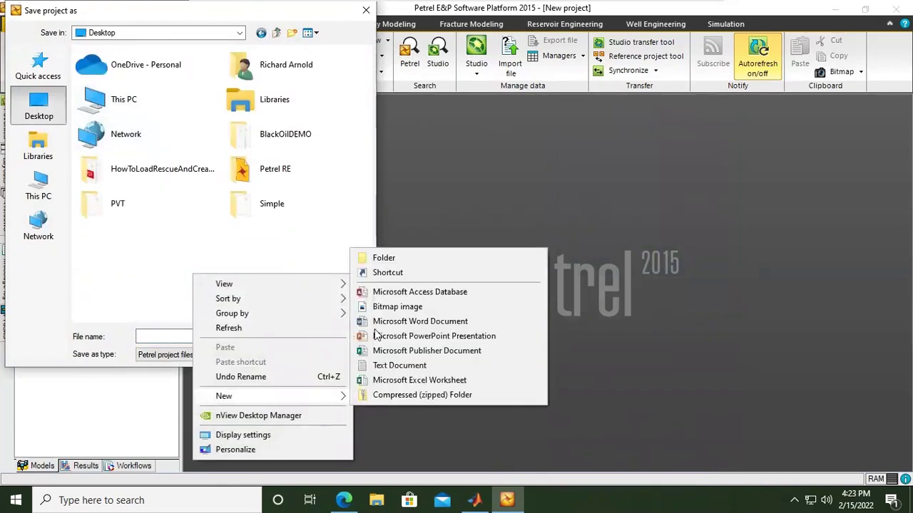
{"action": "left_click", "coordinate": [393, 257]}
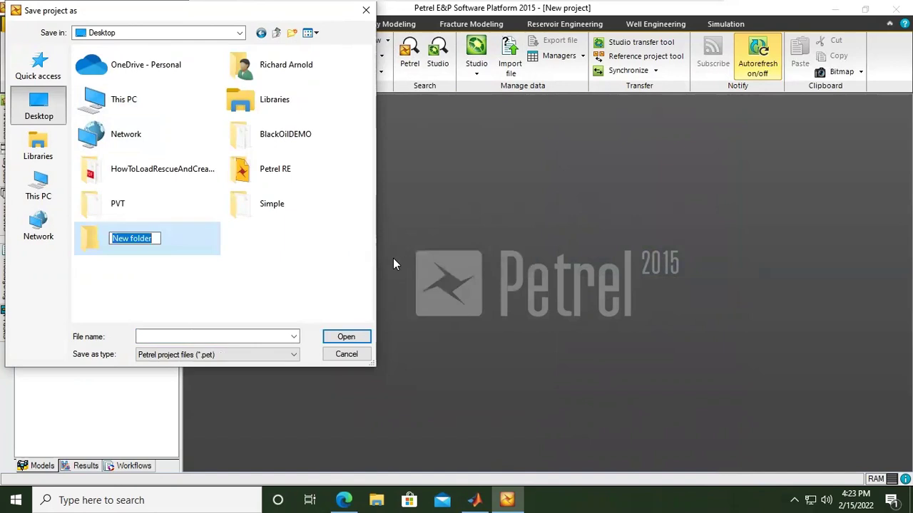
{"action": "type", "text": "Petr"}
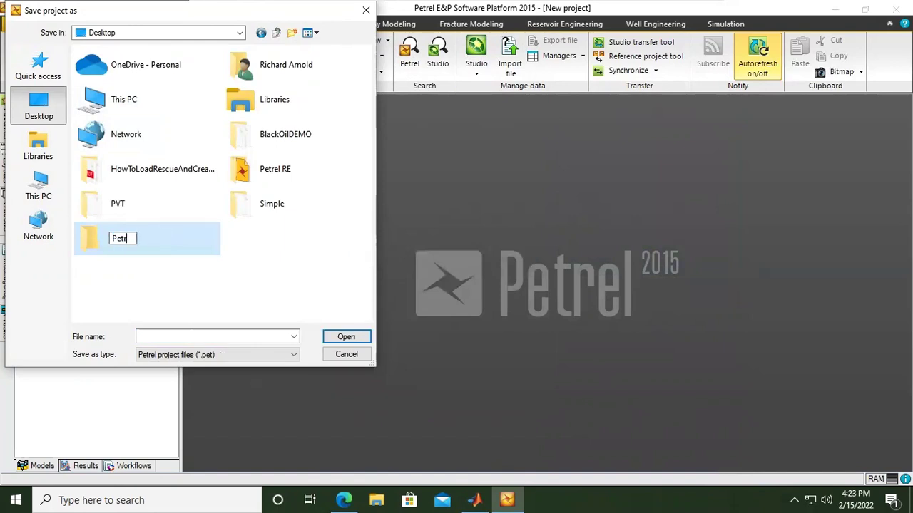
{"action": "type", "text": "el_Simpe"}
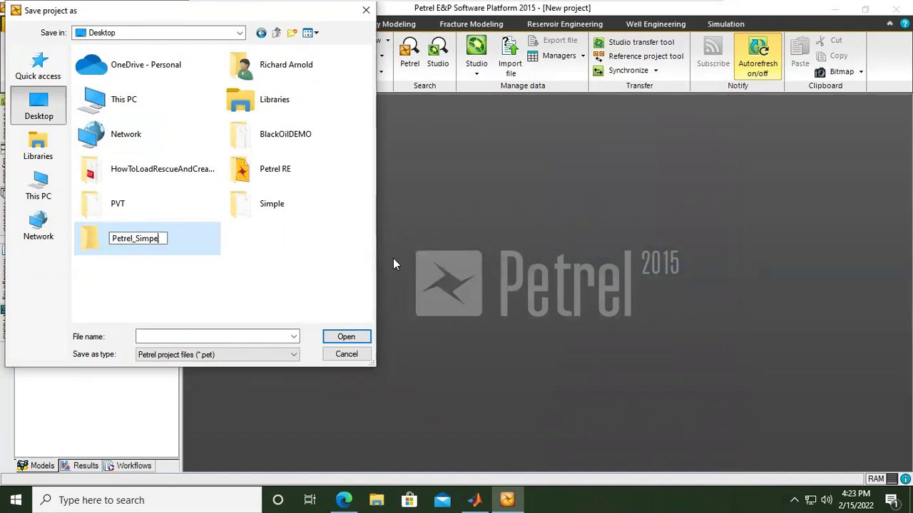
{"action": "key", "text": "BackSpace"}
{"action": "key", "text": "BackSpace"}
{"action": "type", "text": "ple_Model"}
{"action": "type", "text": "ing_"}
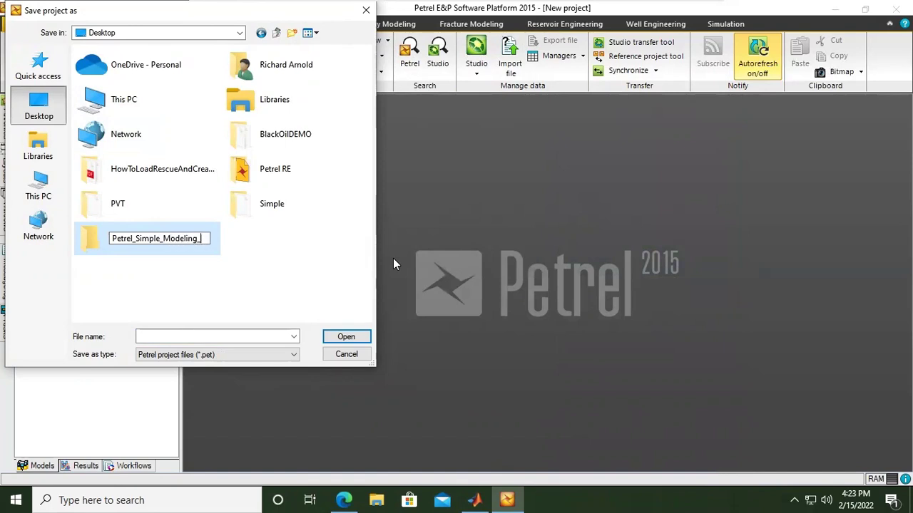
{"action": "type", "text": "AZ"}
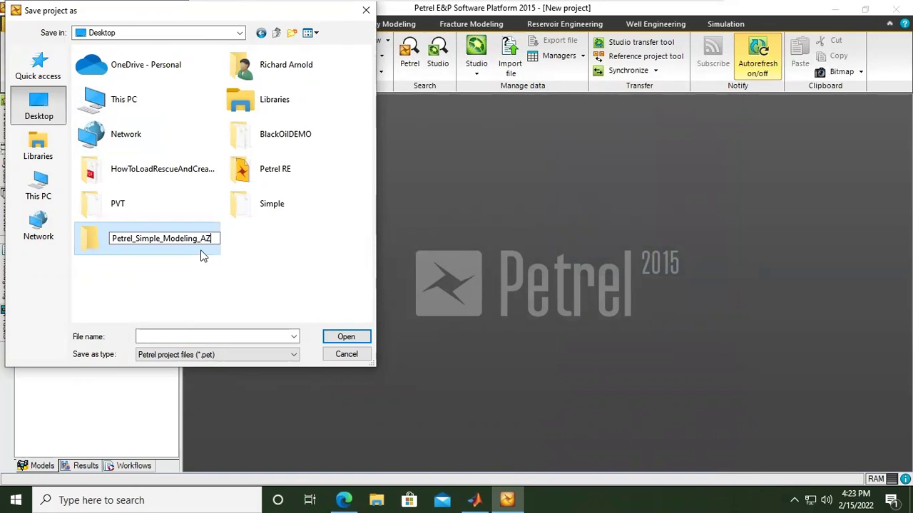
Save the project as Simple_Model inside the Petrel_Simple_Modeling_AZ folder.
{"action": "double_click", "coordinate": [202, 255]}
{"action": "left_click", "coordinate": [172, 337]}
{"action": "type", "text": "S"}
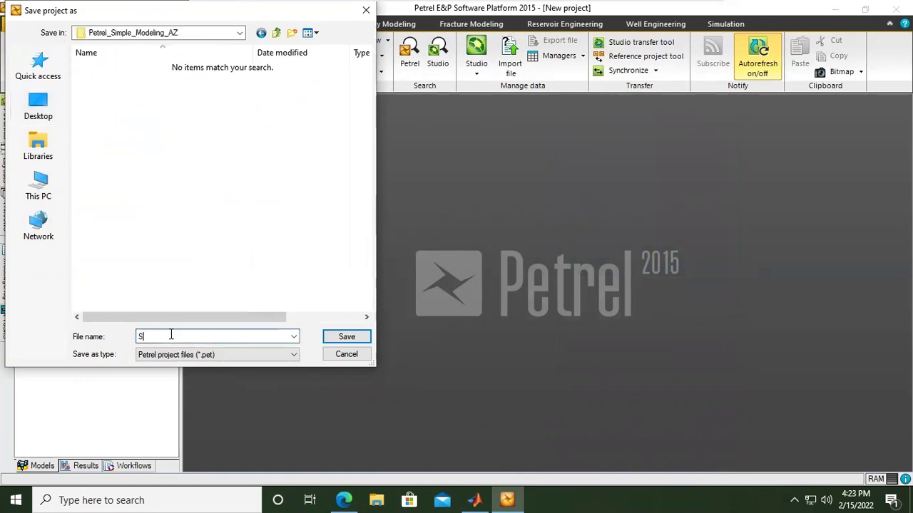
{"action": "type", "text": "imple_Model"}
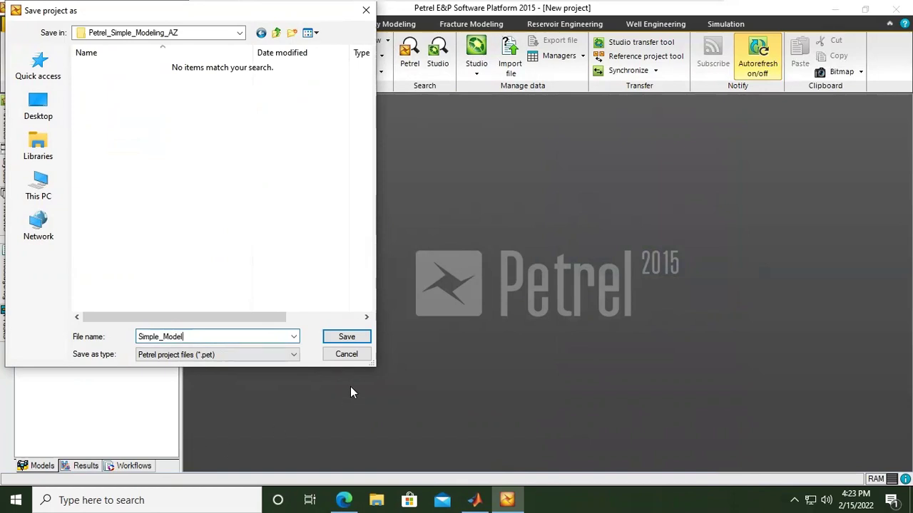
{"action": "left_click", "coordinate": [347, 336]}
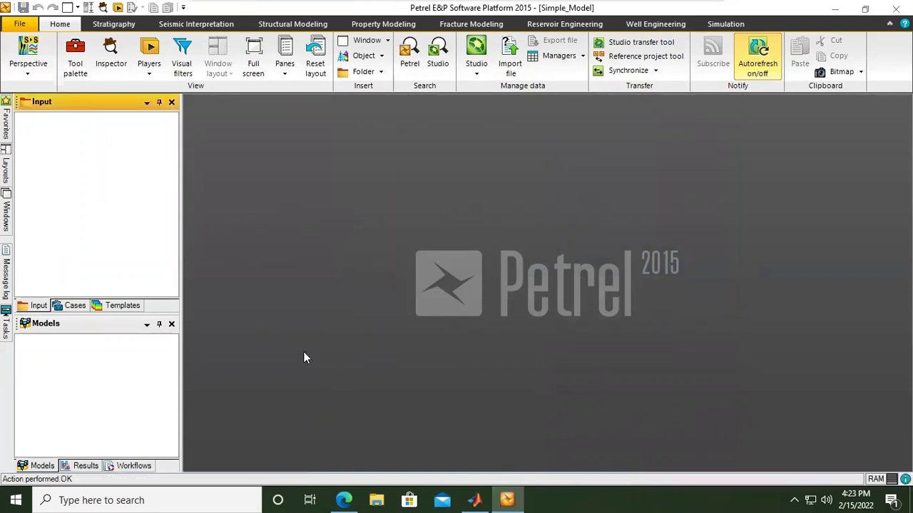
Enable automatic save every 15 minutes for Simple_Model, then apply and confirm.
{"action": "left_click", "coordinate": [31, 26]}
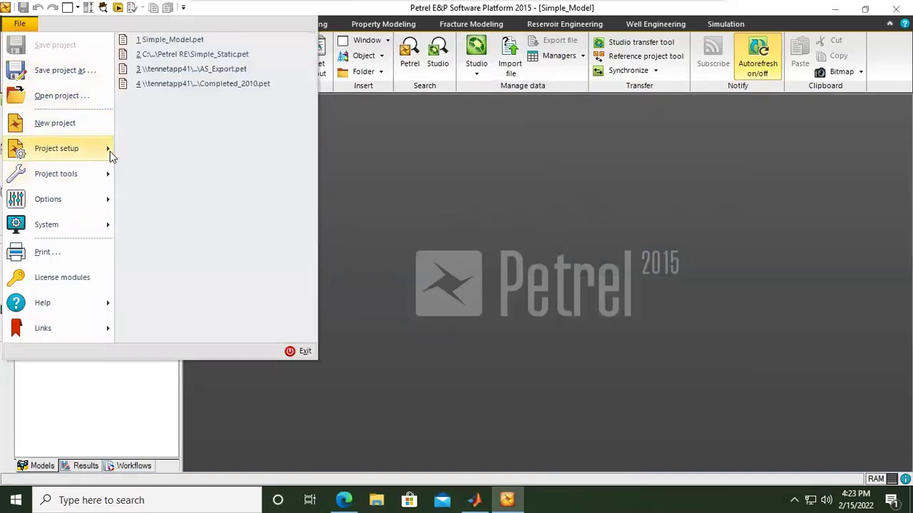
{"action": "mouse_move", "coordinate": [57, 148]}
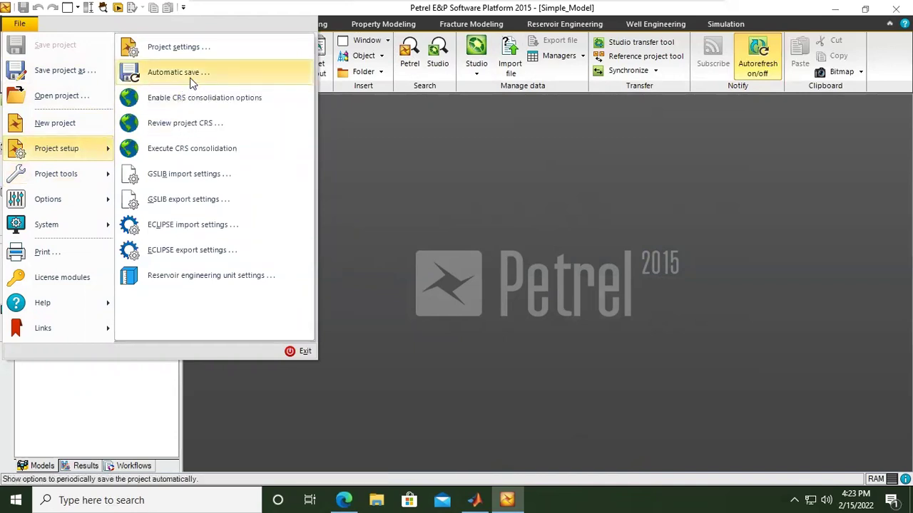
{"action": "left_click", "coordinate": [191, 75]}
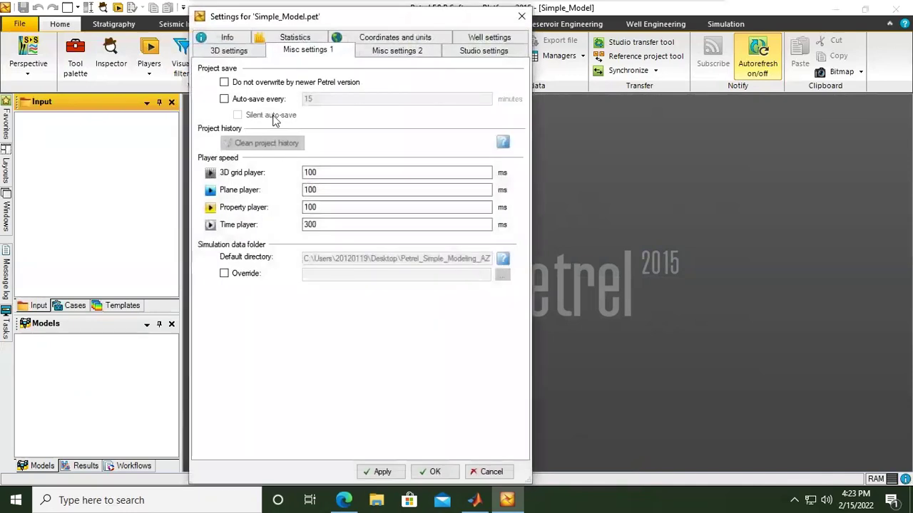
{"action": "left_click", "coordinate": [233, 99]}
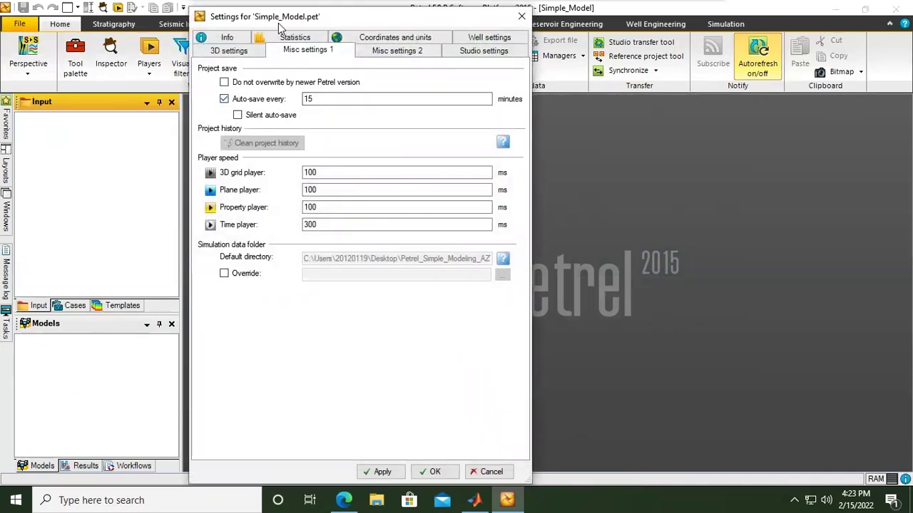
{"action": "mouse_move", "coordinate": [280, 27]}
{"action": "left_mouse_down"}
{"action": "mouse_move", "coordinate": [346, 41]}
{"action": "mouse_move", "coordinate": [249, 22]}
{"action": "left_mouse_up"}
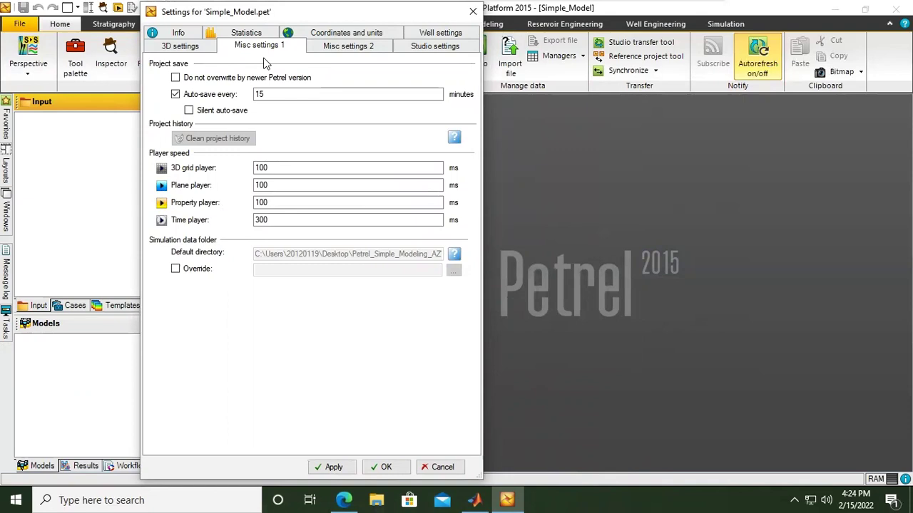
{"action": "left_click", "coordinate": [332, 467]}
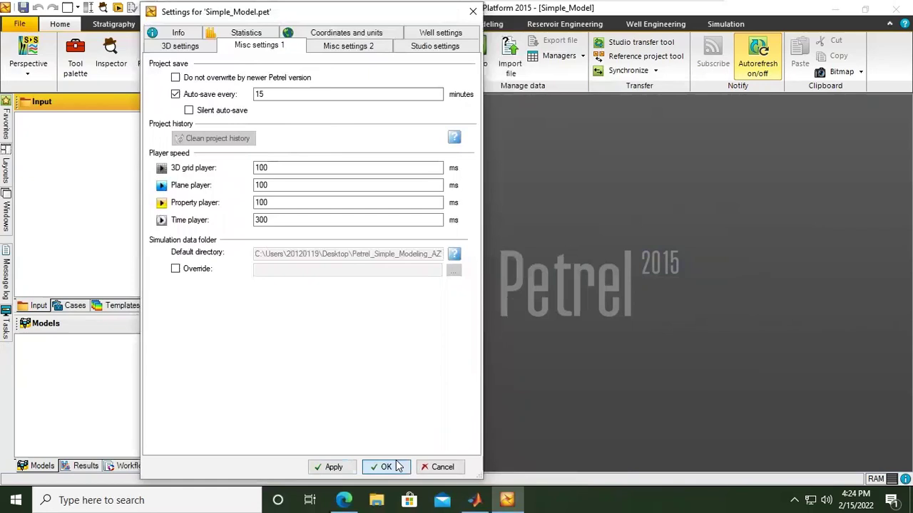
{"action": "left_click", "coordinate": [393, 467]}
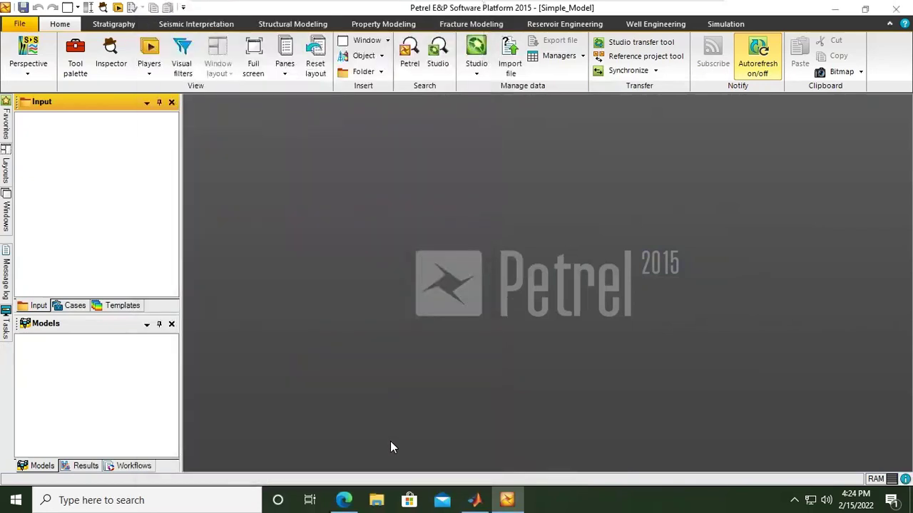